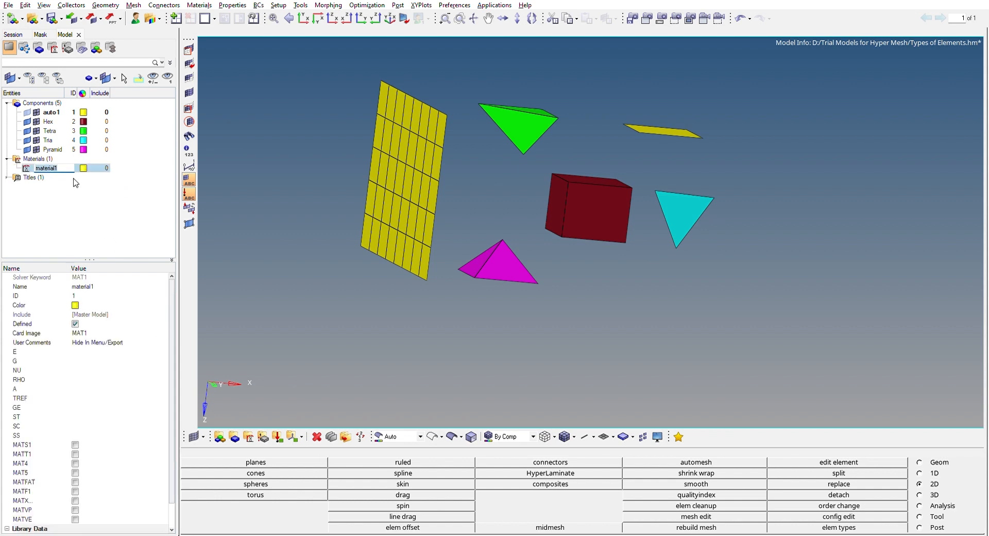
Step: Name the new material Steel and set its E to 210000, G to 80769.2 and NU to 0.3
text(Steel)
key(Return)
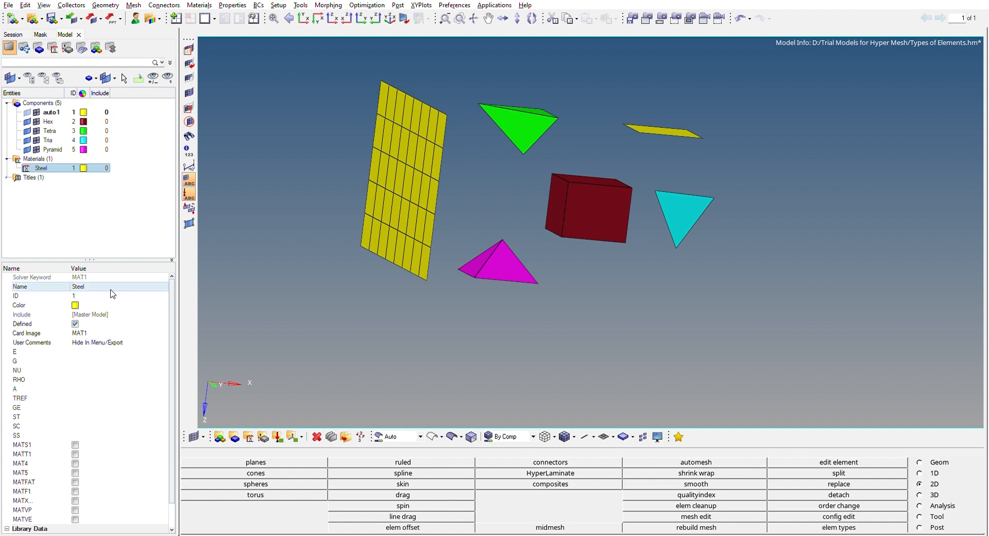
click(92, 351)
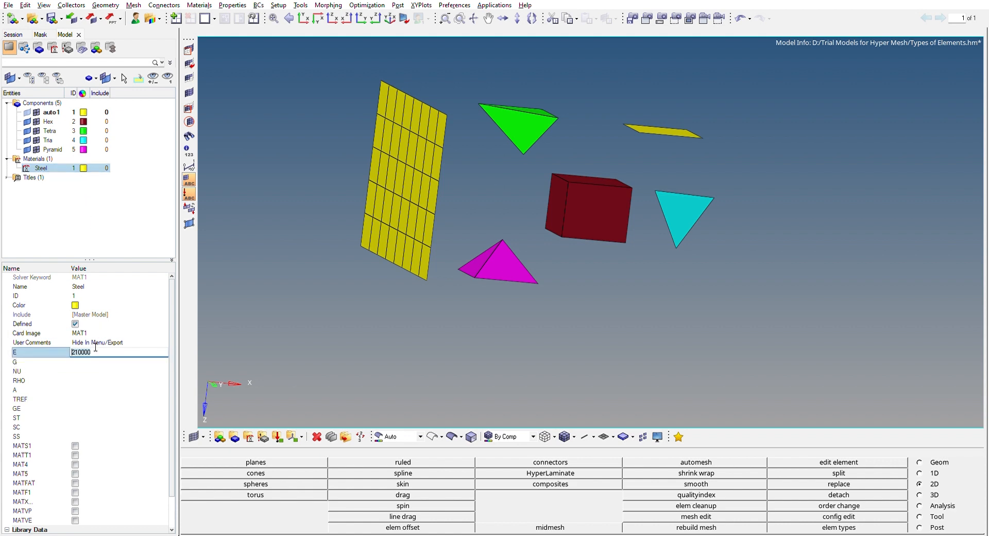
key(Return)
click(92, 360)
text(80769.2)
key(Return)
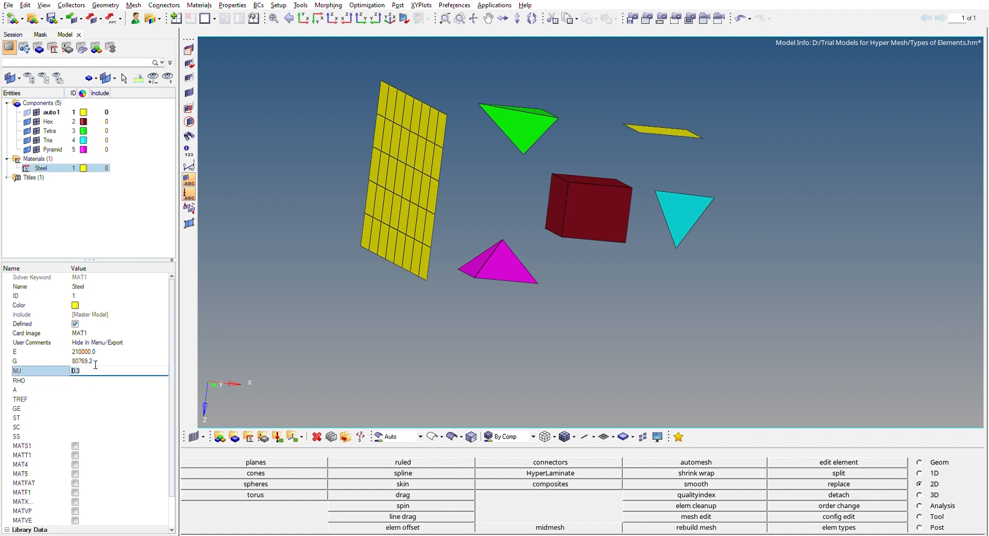
click(89, 225)
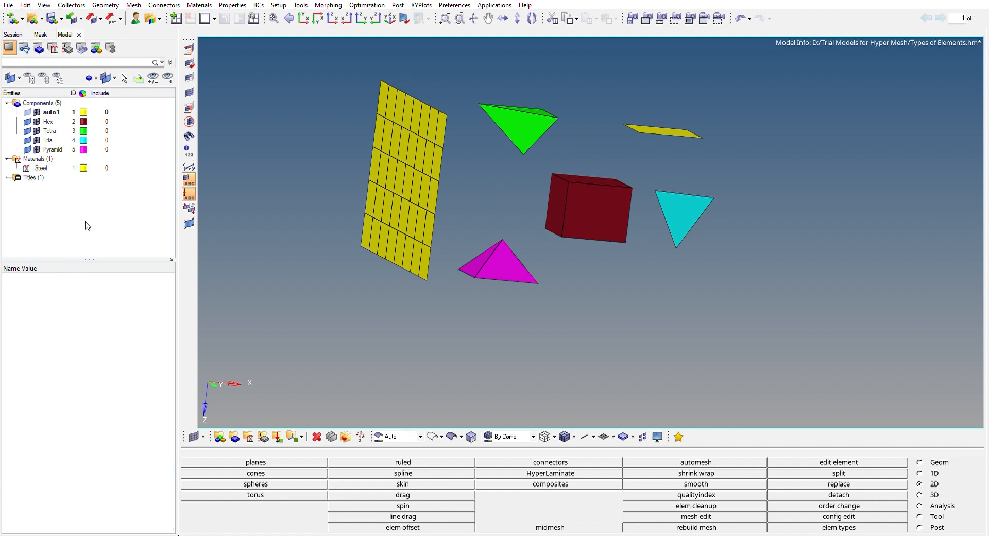
Step: Create a second material named Aluminium
click(40, 155)
right_click(39, 152)
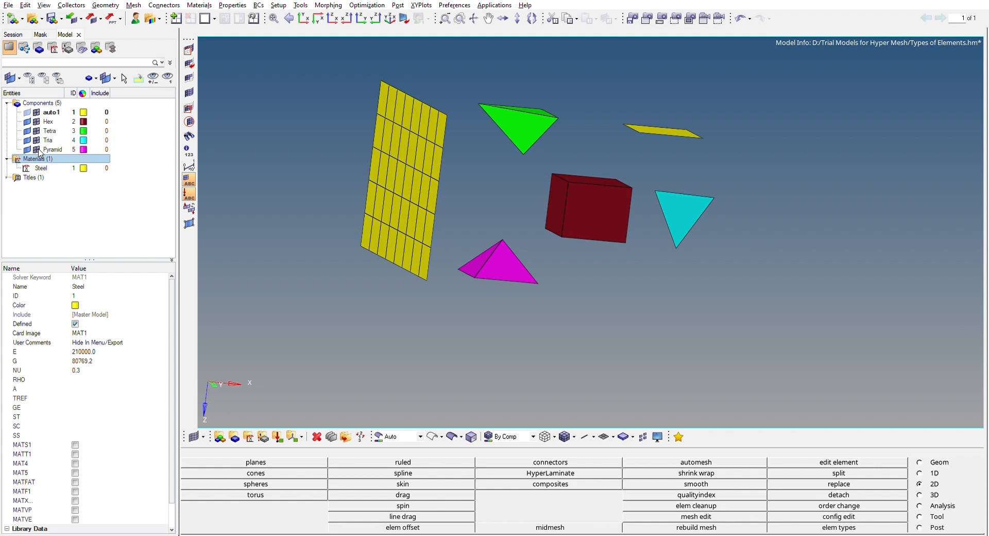
click(59, 157)
text(Alumni)
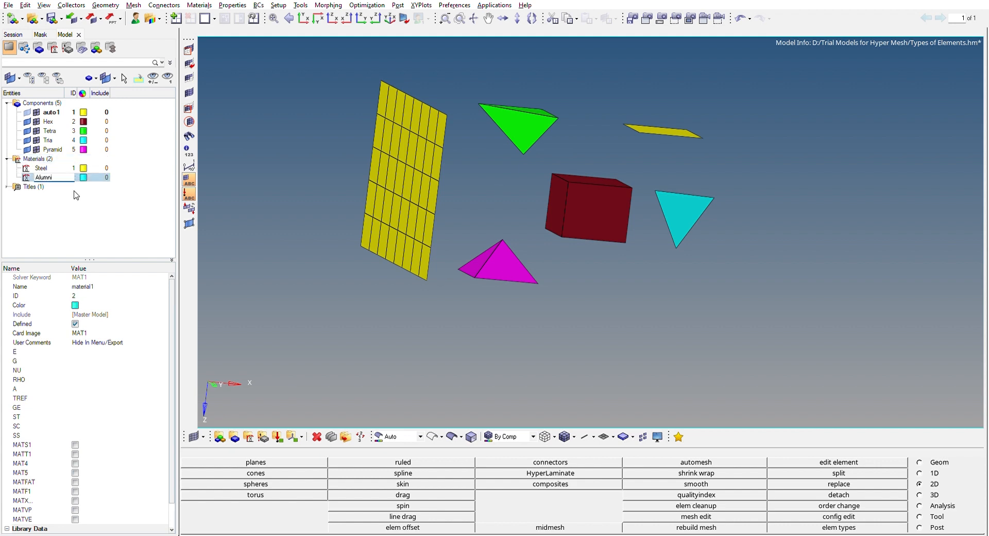
key(BackSpace)
key(BackSpace)
text(inium)
key(Return)
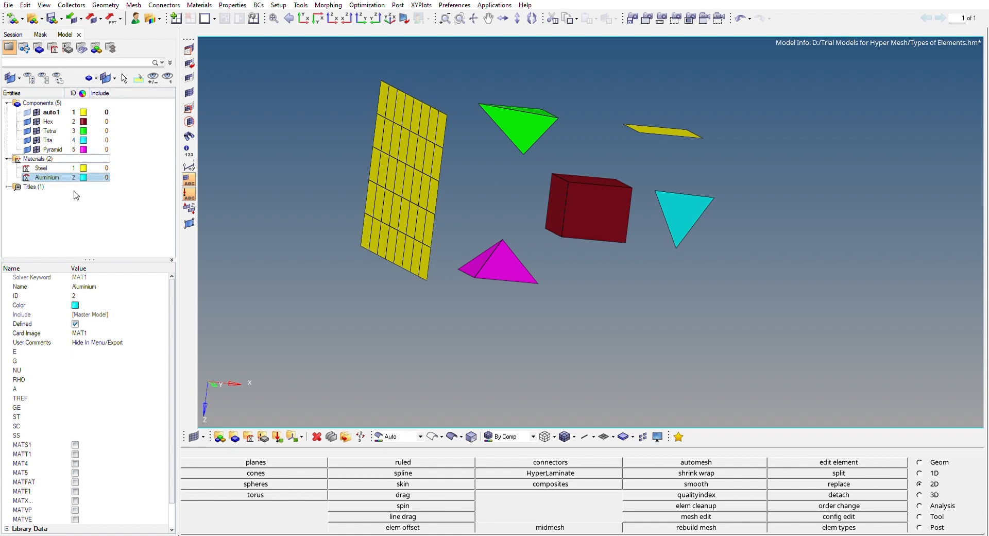
Step: Compare the E, G and NU fields of the Aluminium and Steel materials and review Steel's card image options
click(92, 351)
text(210000.0)
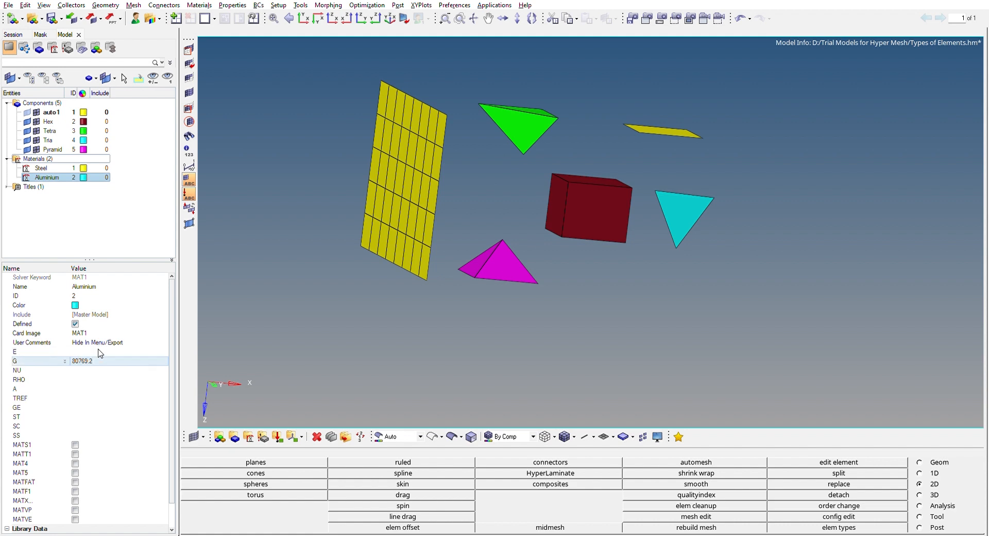
click(51, 168)
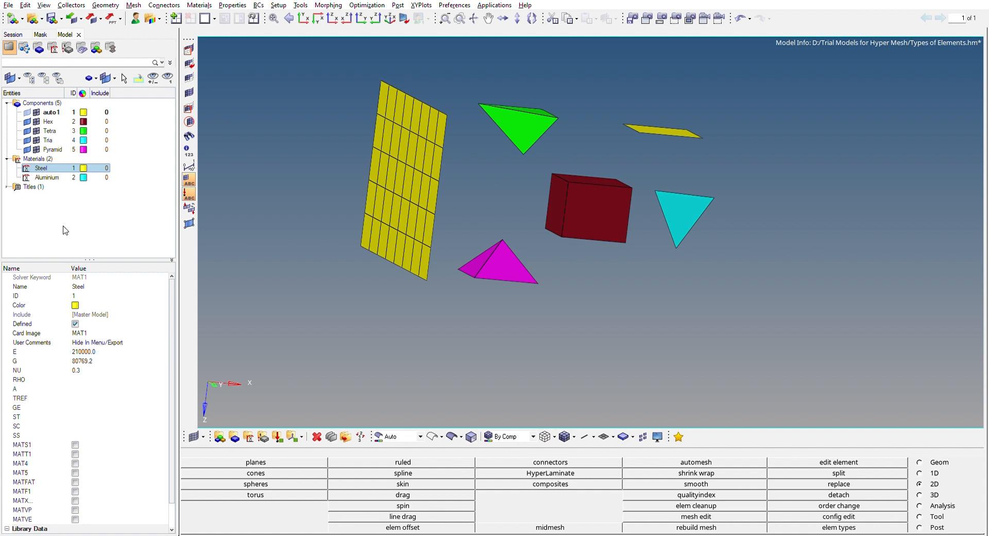
click(55, 176)
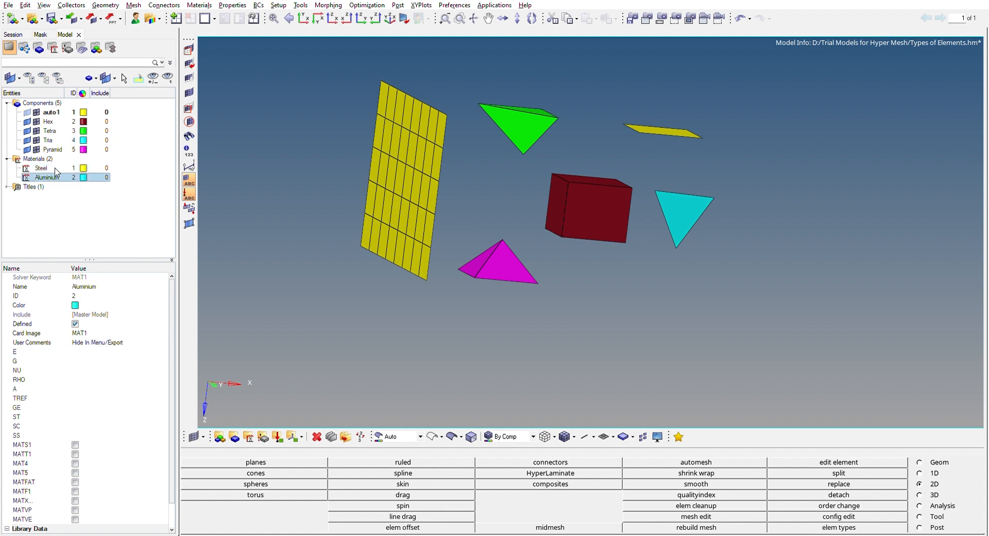
click(105, 369)
text(0.3)
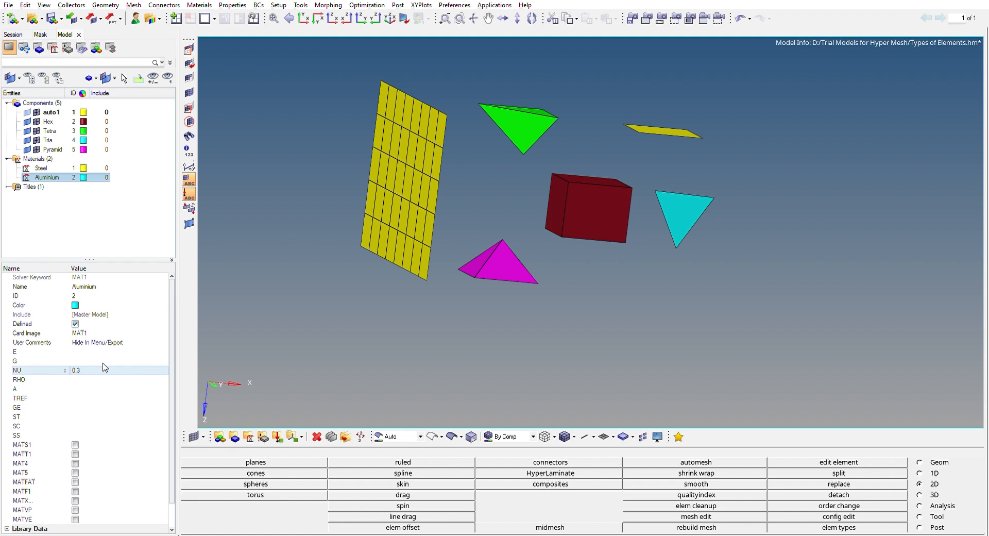
click(51, 168)
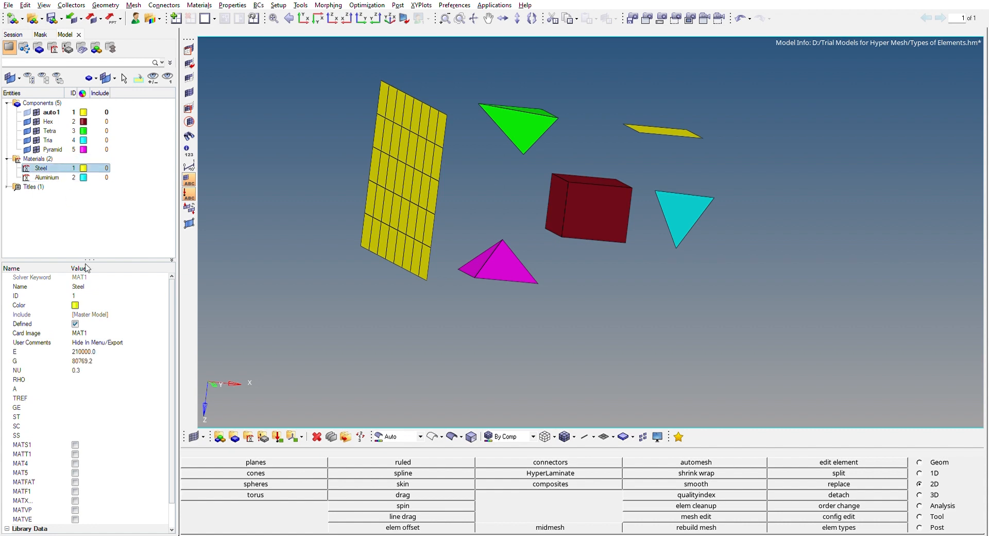
click(99, 328)
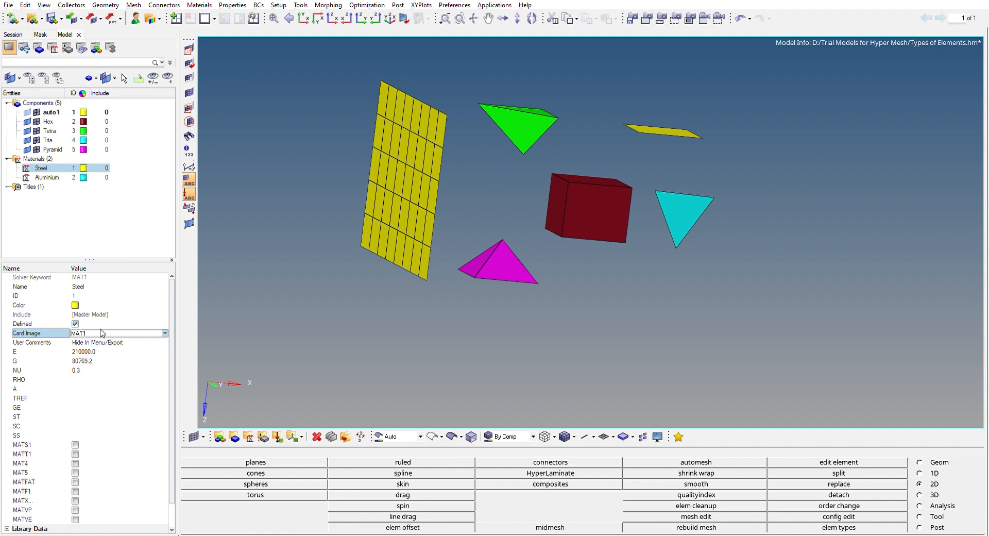
click(122, 225)
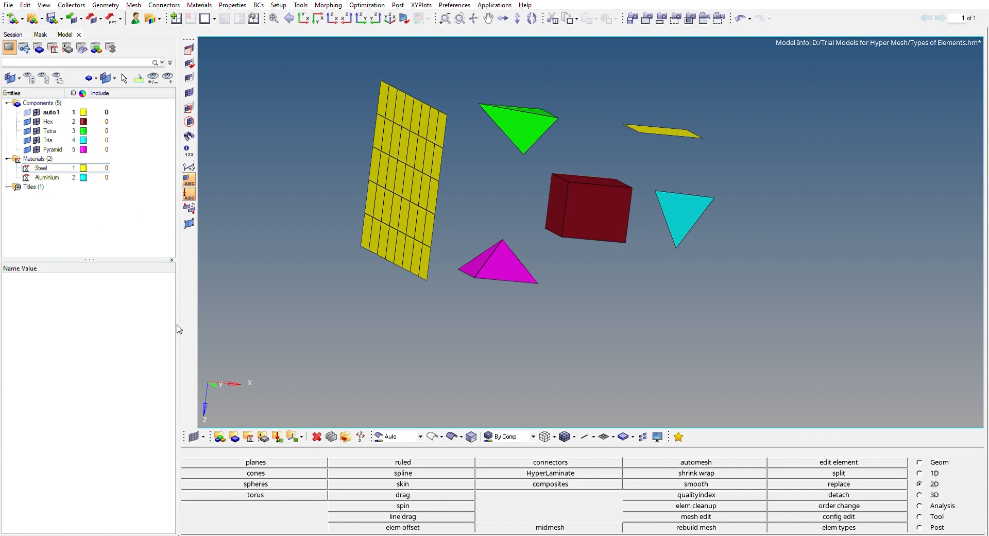
Step: Create a property named Shell with the PSHELL card image
click(173, 460)
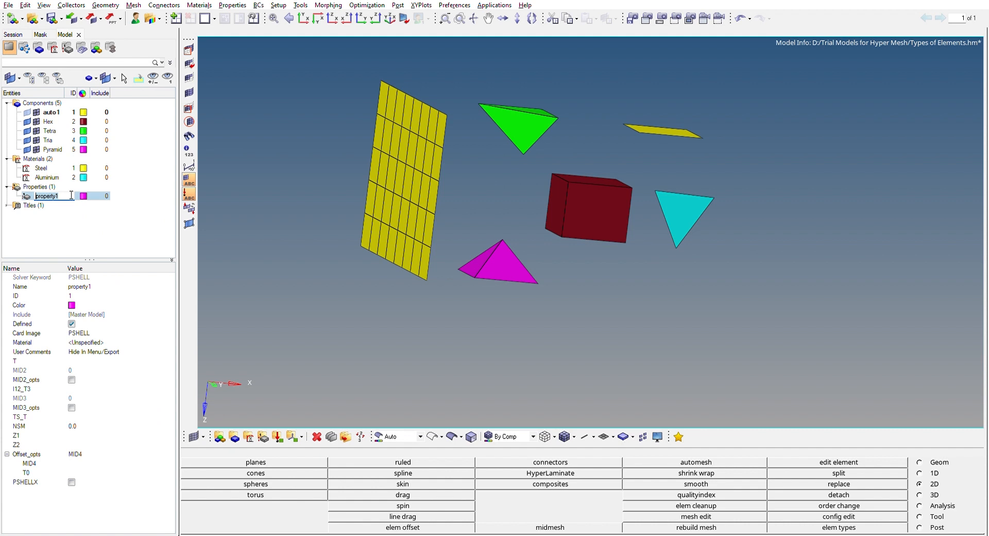
text(Shell)
key(Return)
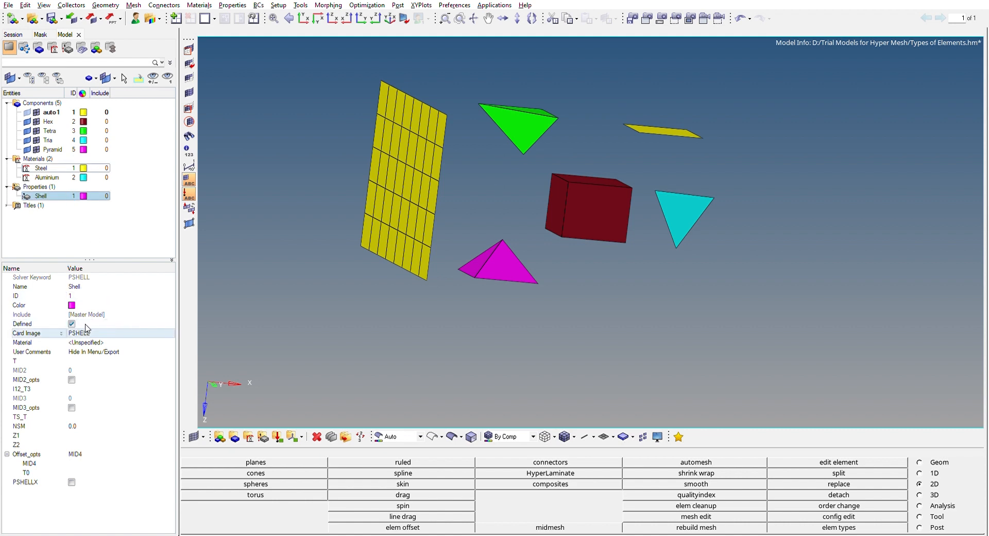
click(81, 328)
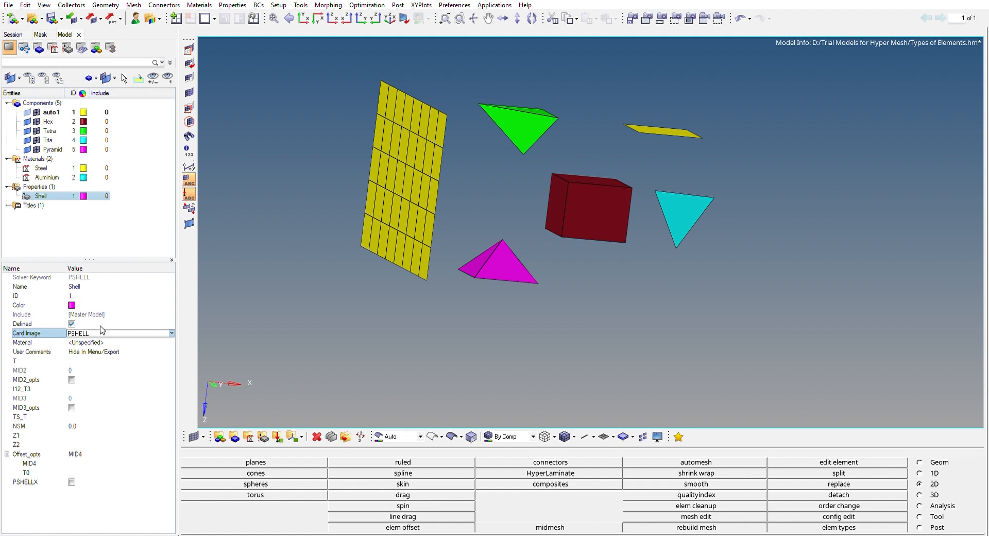
click(129, 225)
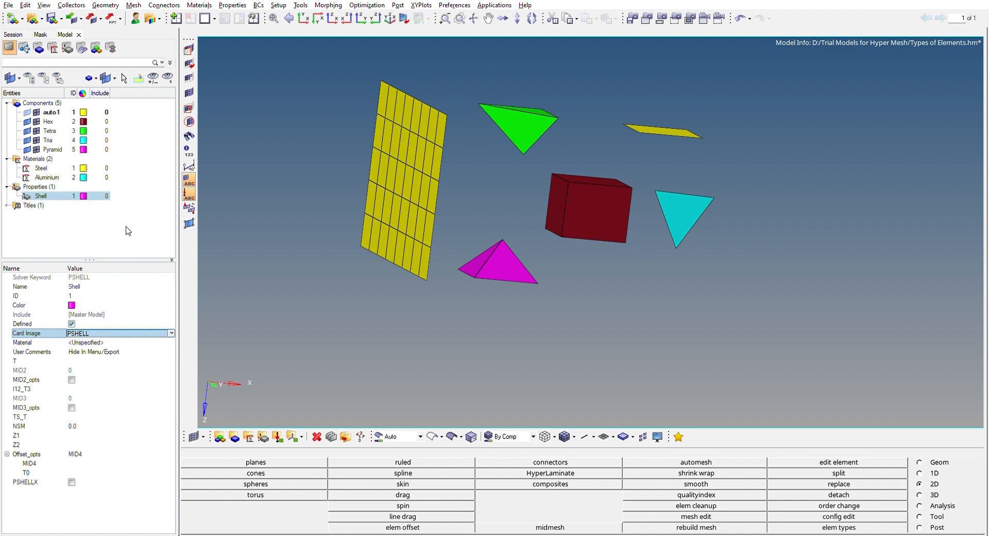
Step: Set the thickness T of the Shell property to 3
click(120, 359)
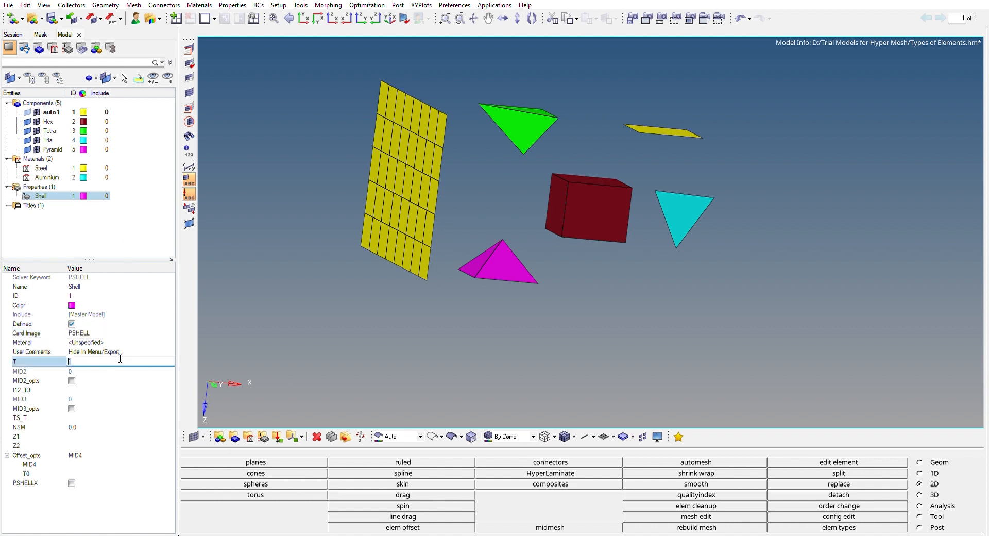
text(1)
key(BackSpace)
text(3)
key(Return)
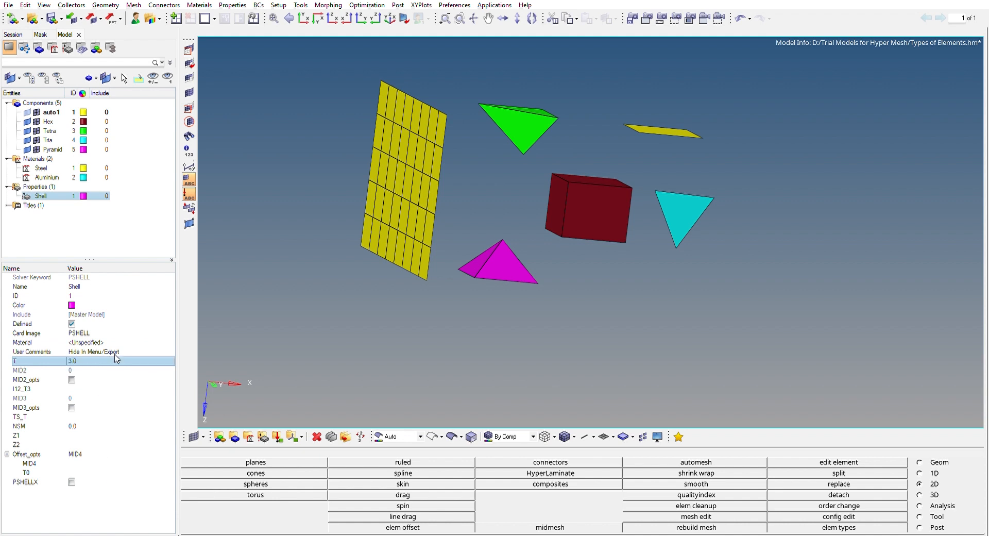
click(80, 235)
Step: Create a second property named Solid and change its card image to PSOLID
click(46, 183)
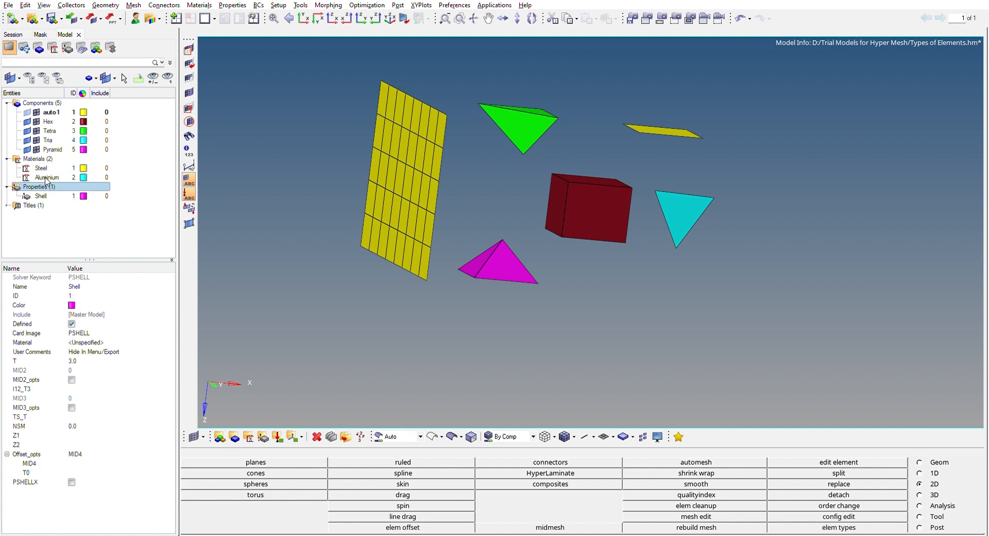
right_click(56, 183)
click(84, 205)
text(Solid)
key(Return)
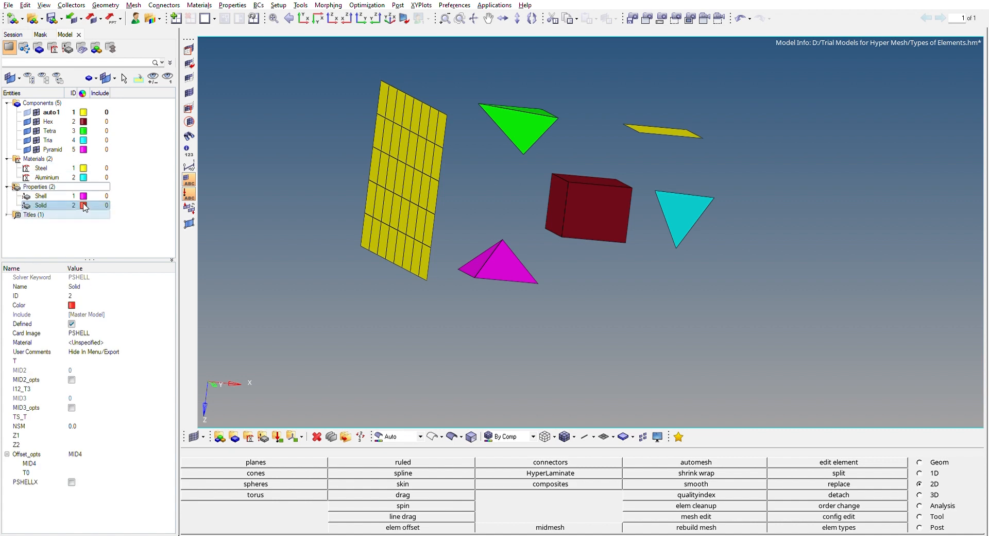
click(129, 326)
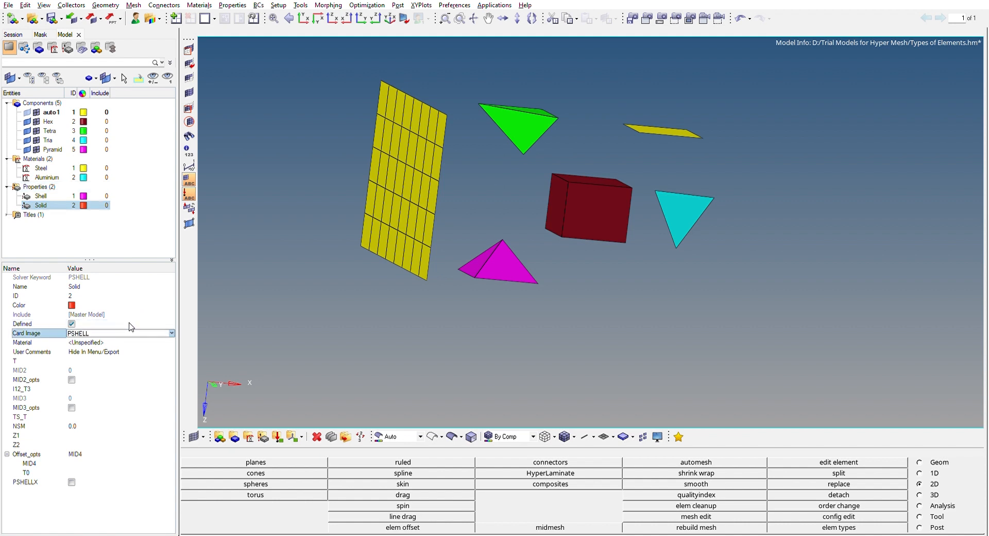
click(99, 374)
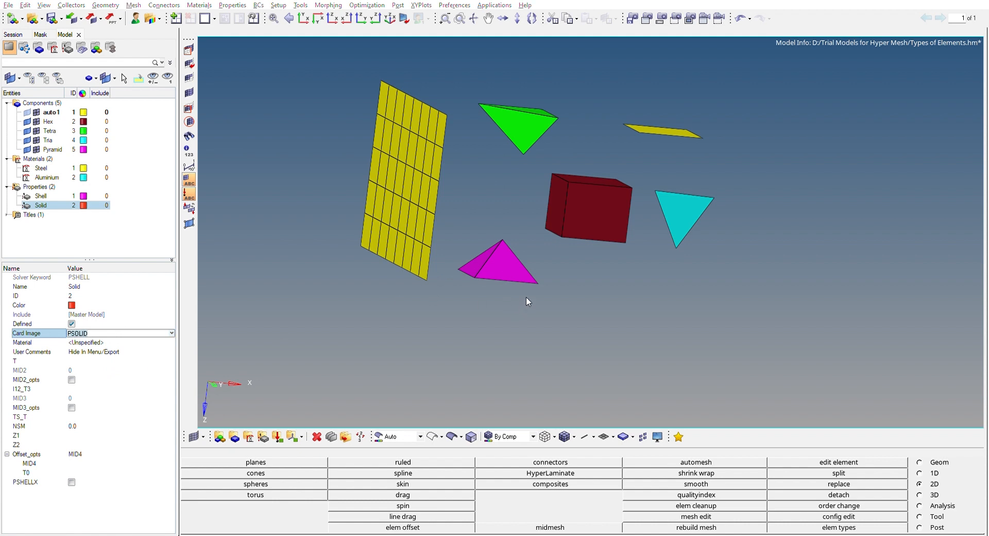
Step: Assign the Steel material to the Solid property
click(46, 341)
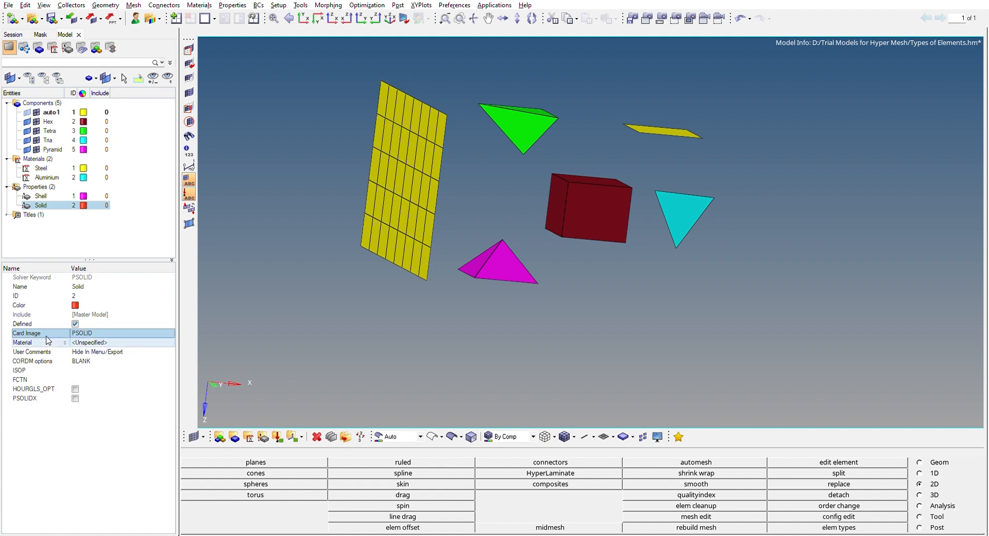
click(96, 341)
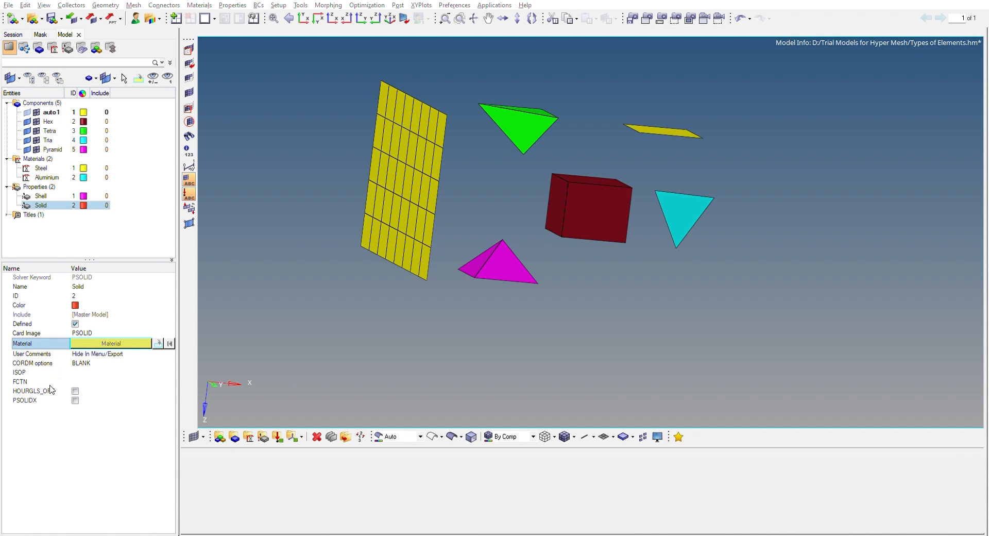
click(130, 473)
Step: Assign the Steel material to the Shell property
click(67, 196)
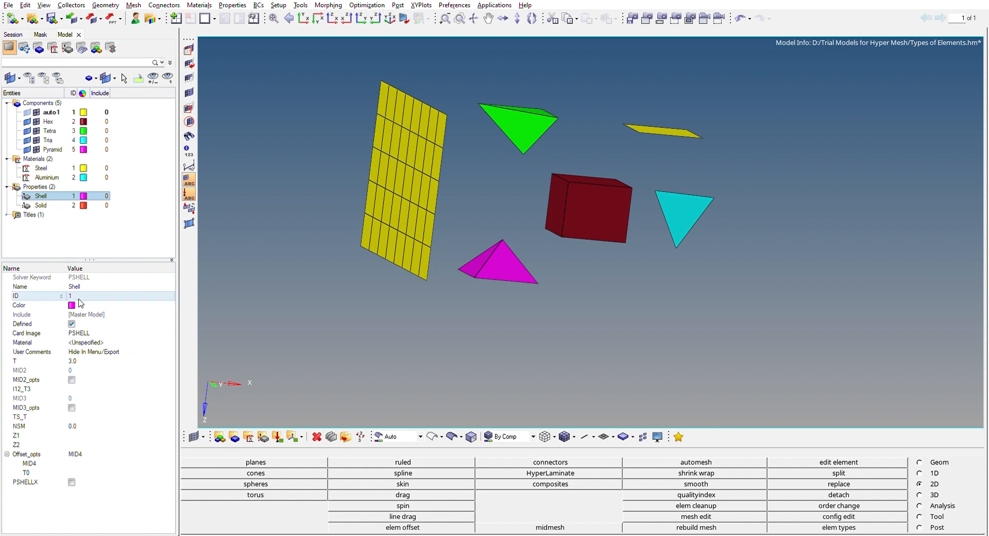
click(82, 342)
click(85, 342)
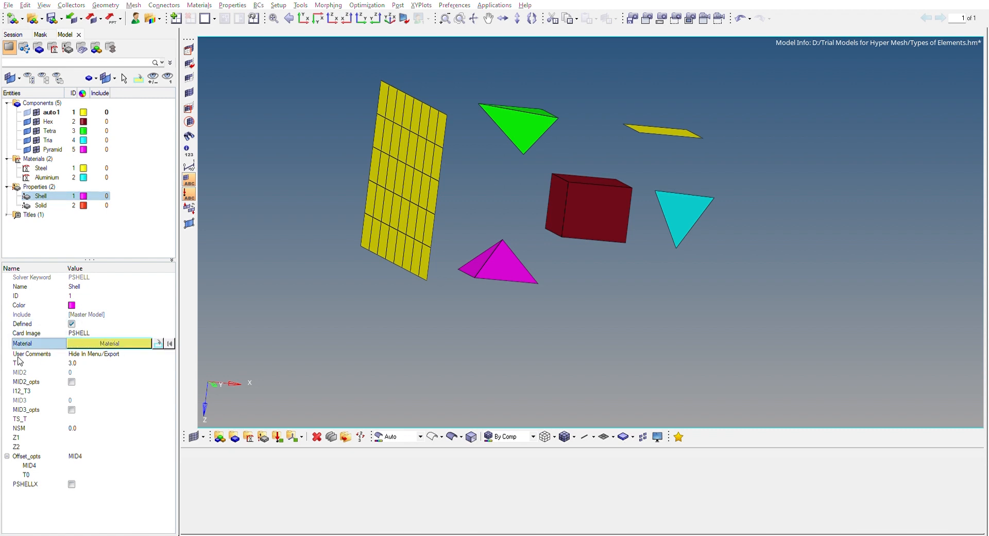
click(133, 480)
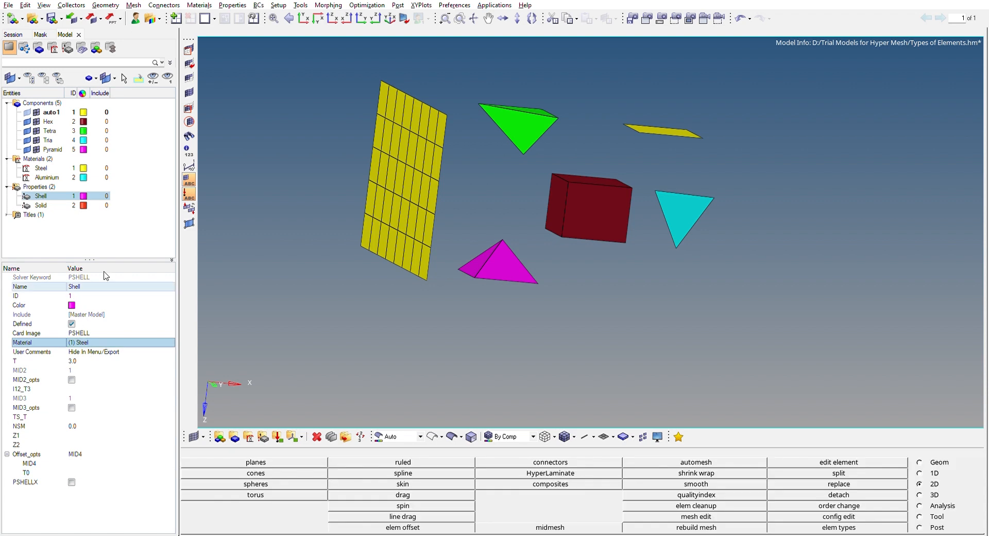
click(96, 238)
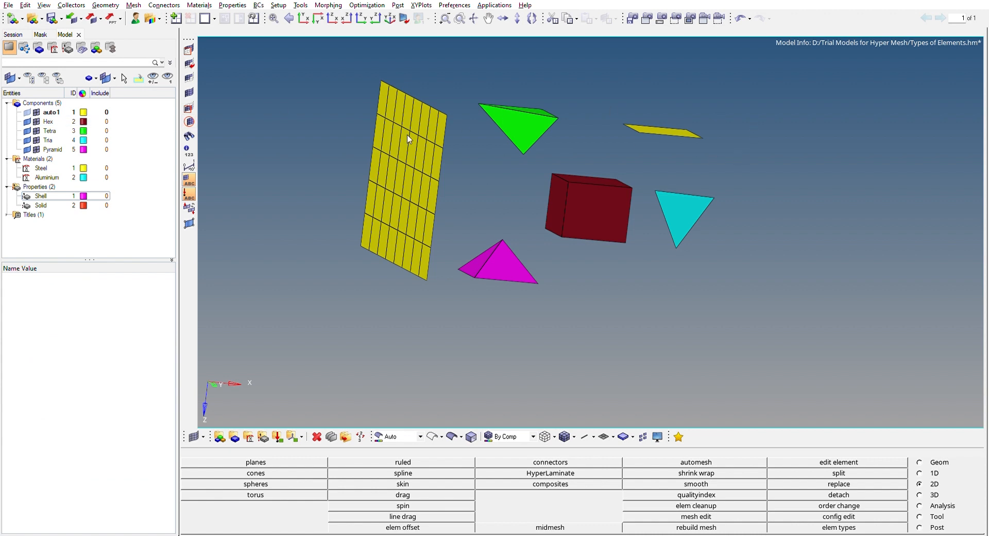
Step: Assign the Shell property to the auto1 component
ctrl+drag(333, 134, 393, 157)
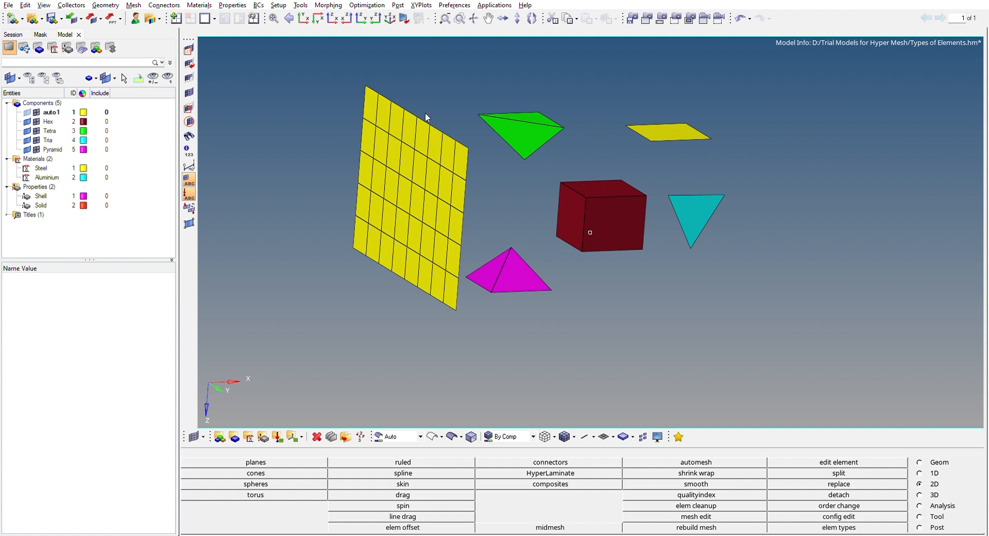
click(52, 108)
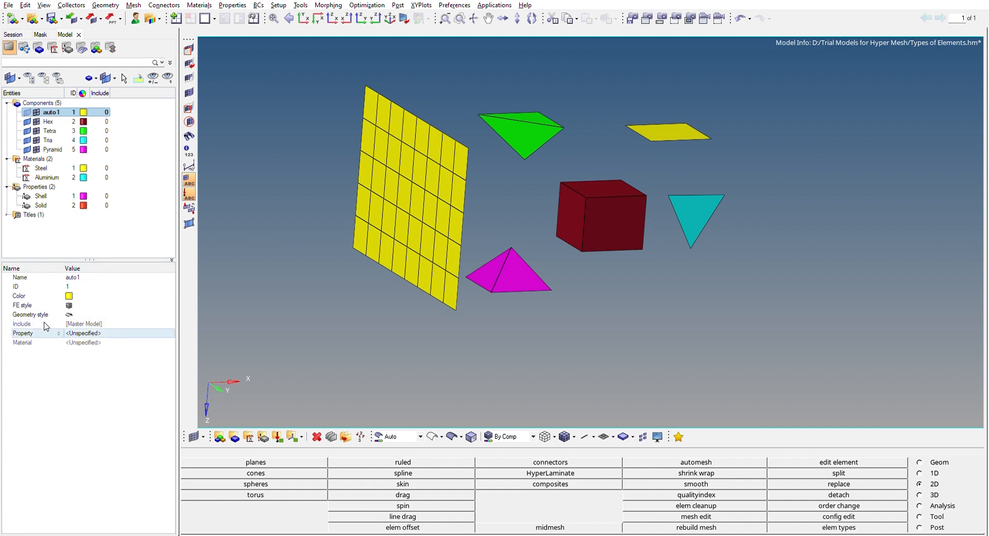
click(86, 332)
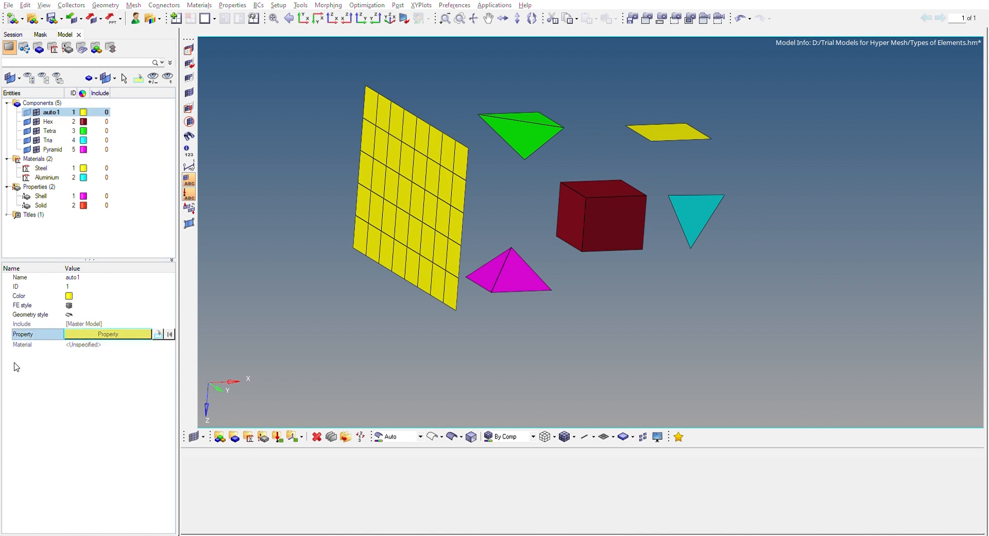
click(123, 473)
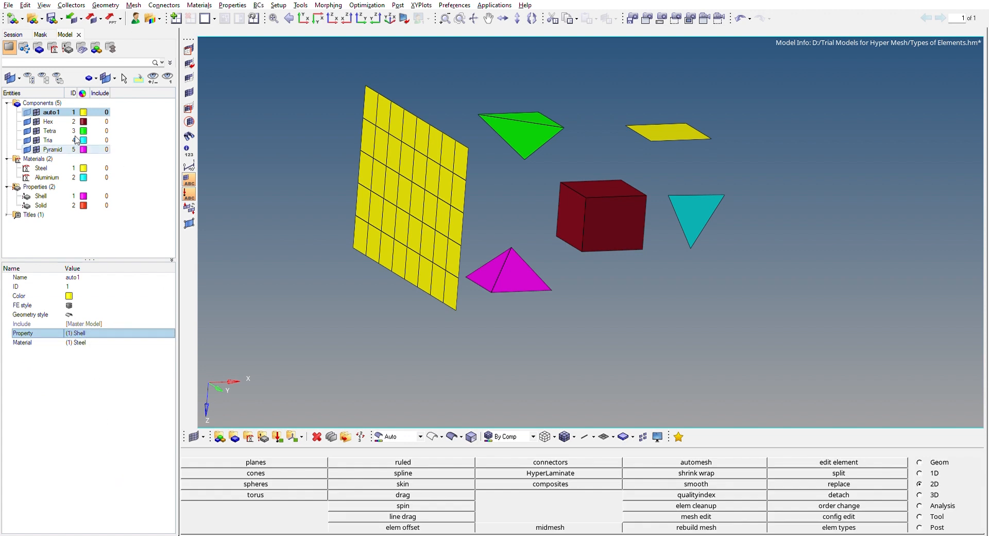
Step: Assign the Solid property to the Hex component
key(Down)
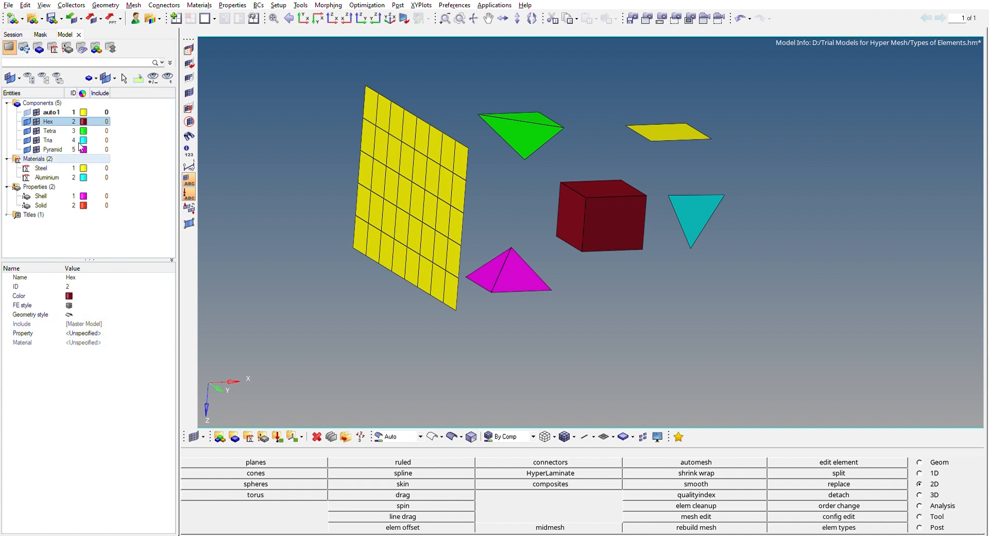
click(84, 333)
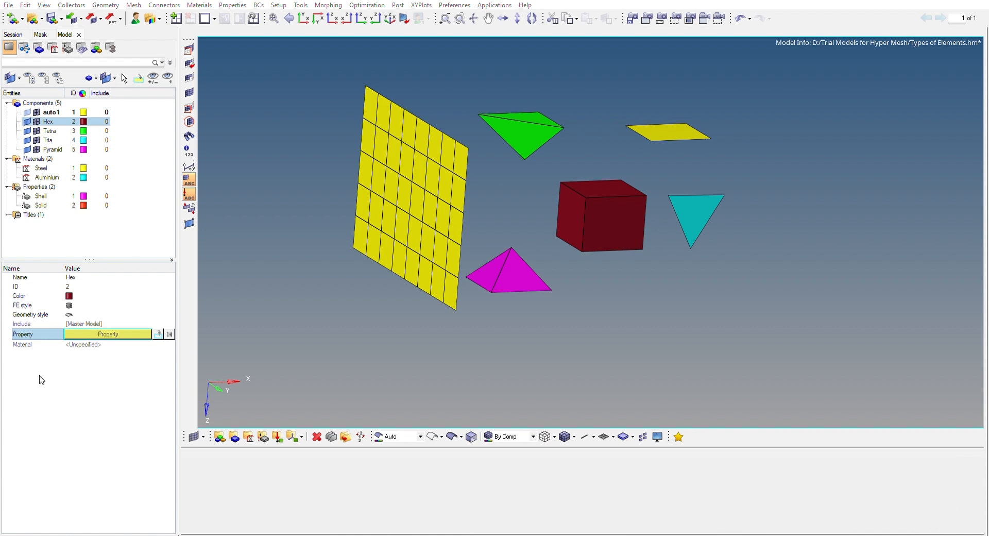
click(118, 482)
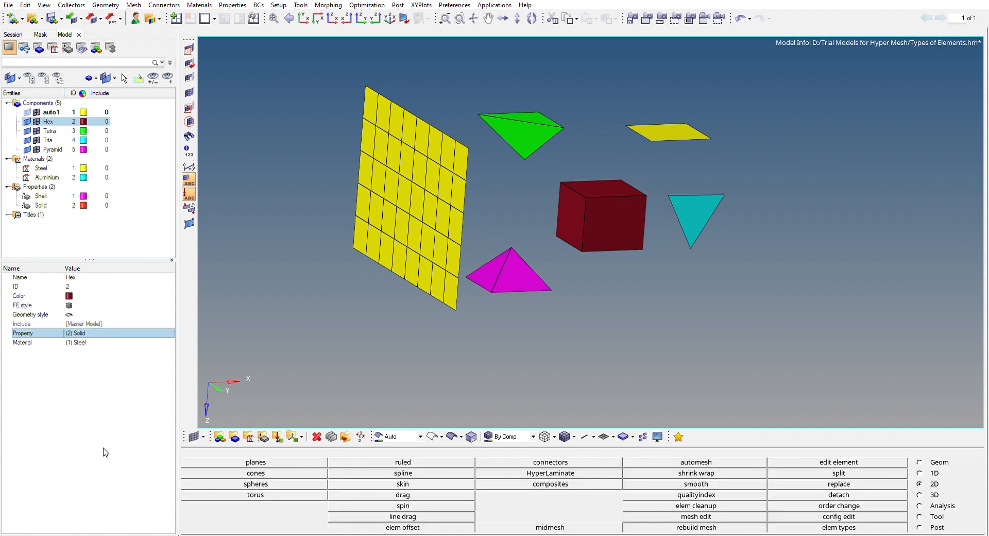